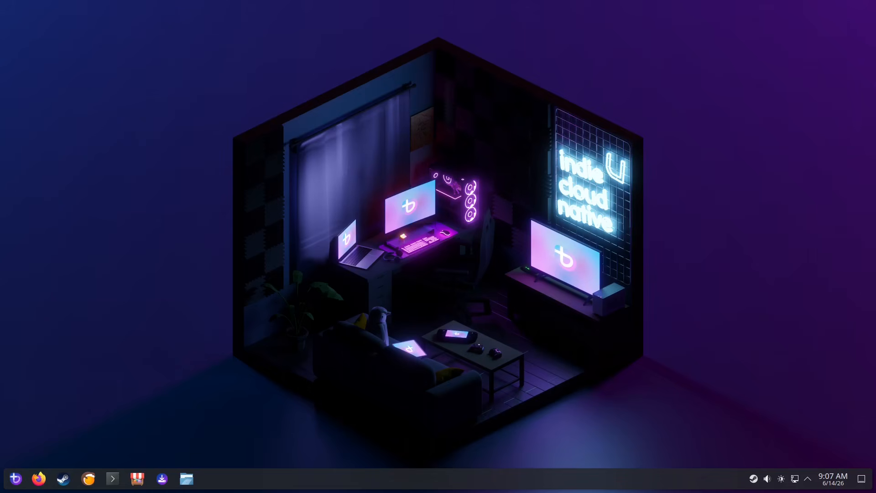
Open System Settings and go to the Login Screen page by searching for login screen
left_click(15, 478)
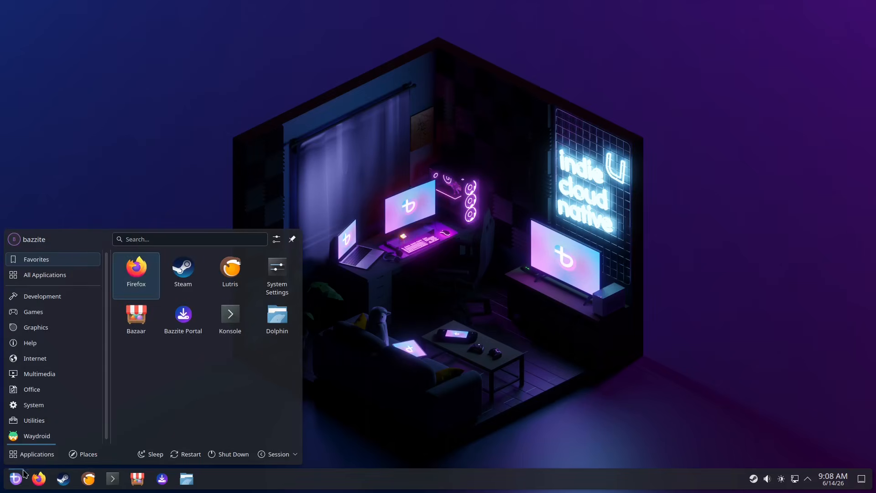
left_click(273, 285)
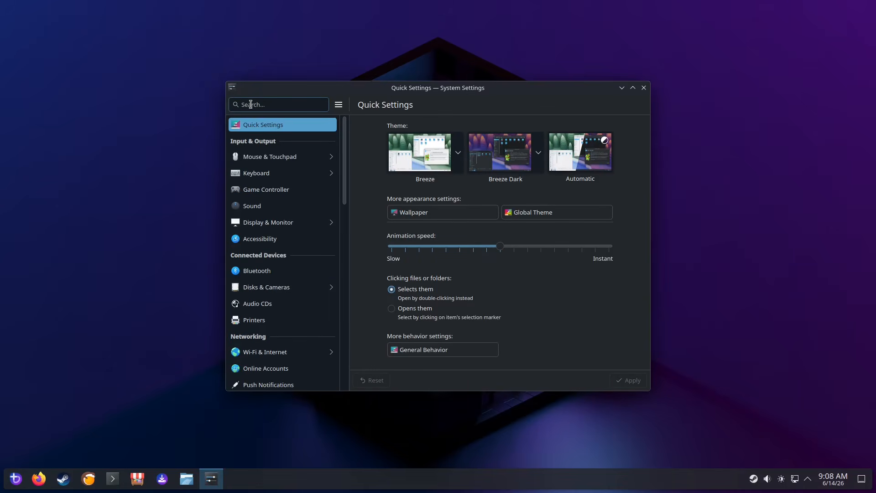
type("login sc")
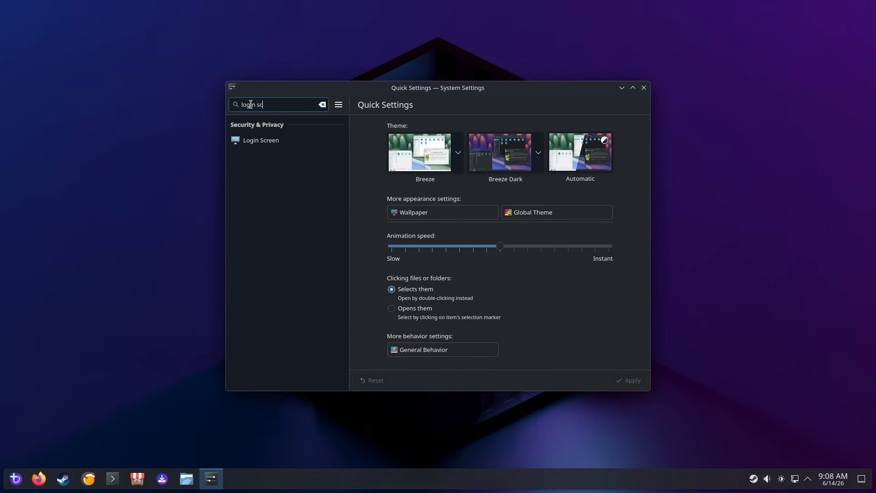
left_click(270, 140)
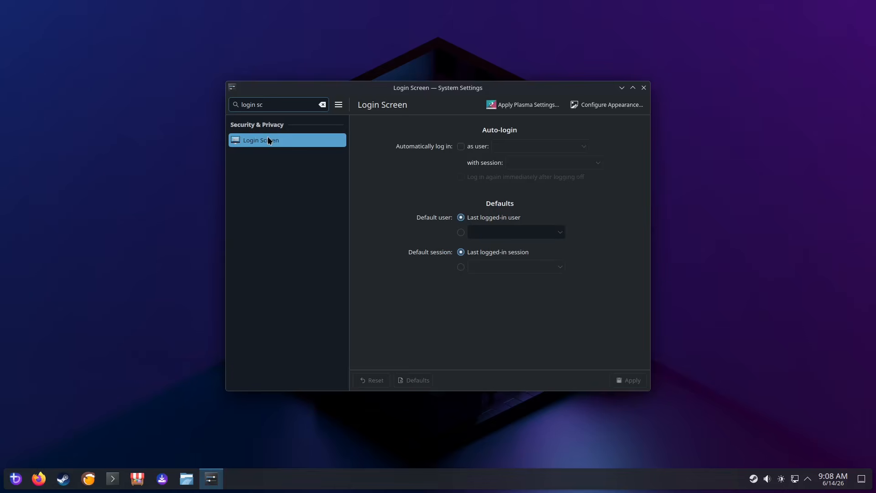
Enable automatic login as the current user with the Plasma session
left_click(462, 147)
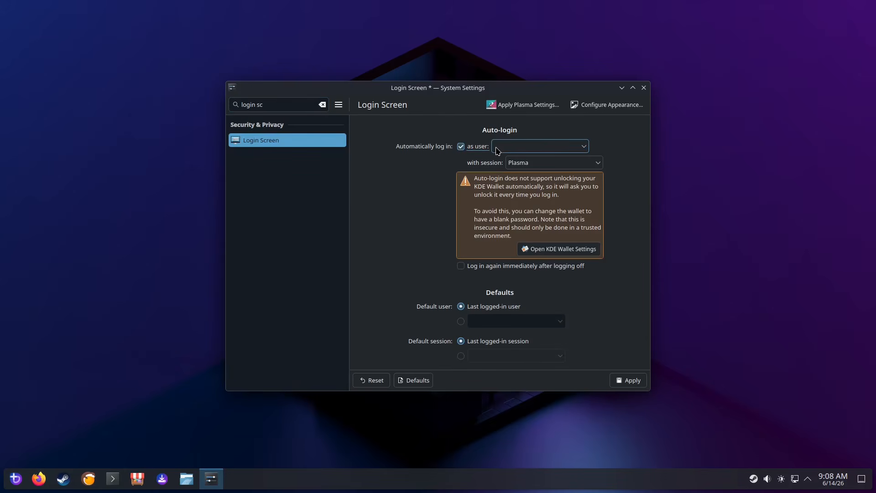
left_click(497, 150)
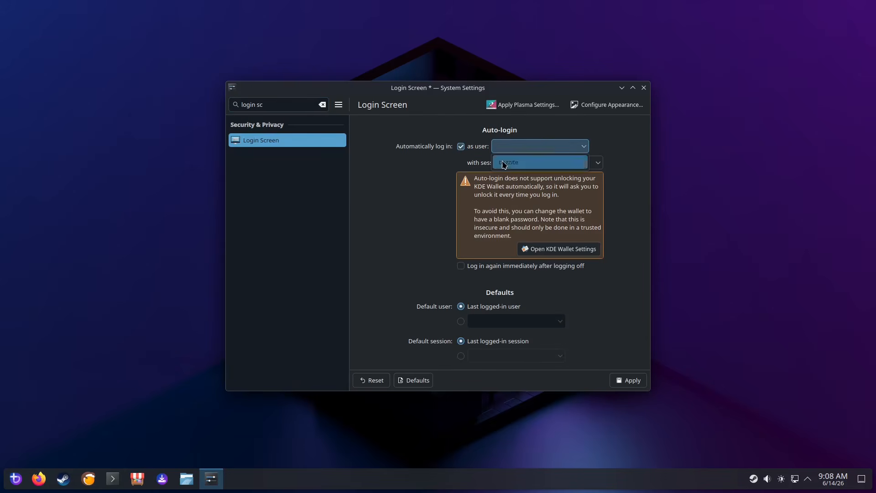
left_click(500, 161)
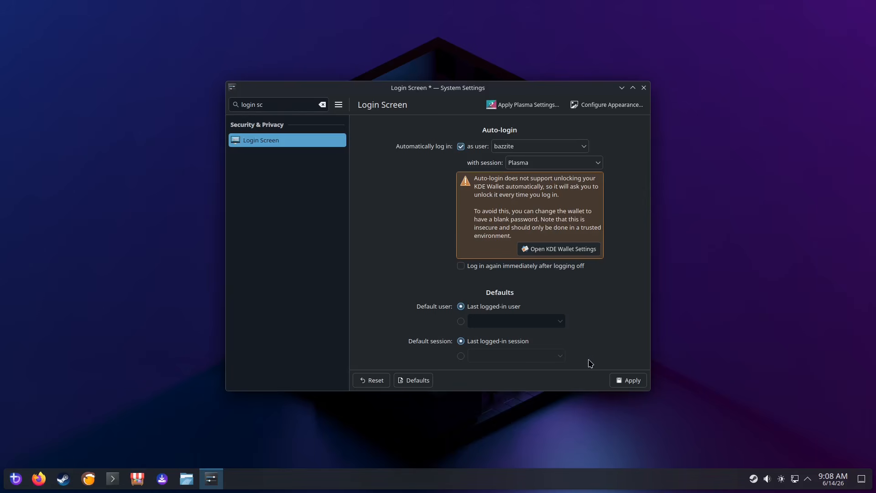
Apply the login screen changes, authenticating with the account password
left_click(623, 382)
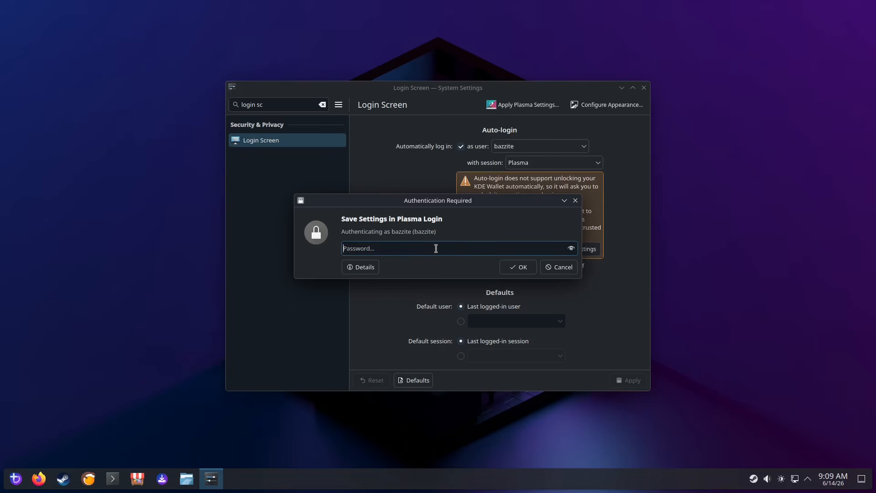
type("********")
key("Return")
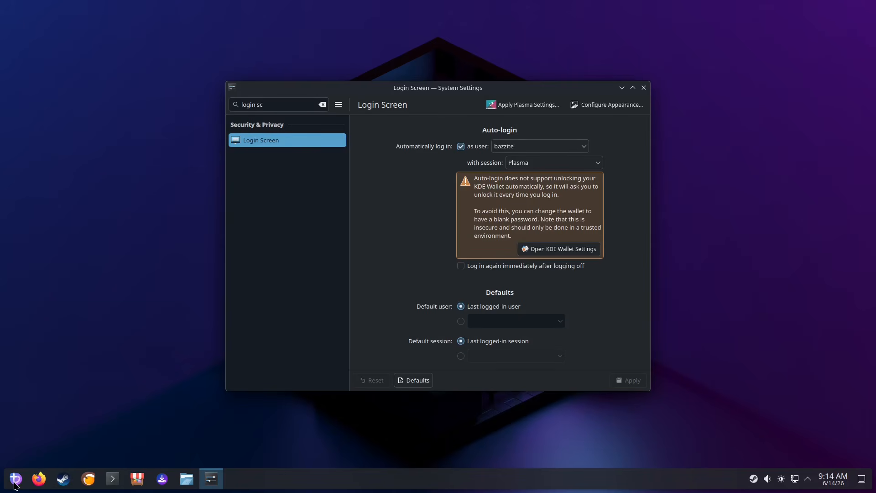
Launch KWalletManager, open the kdewallet wallet and change its password to blank, accepting the low-strength warning
left_click(16, 481)
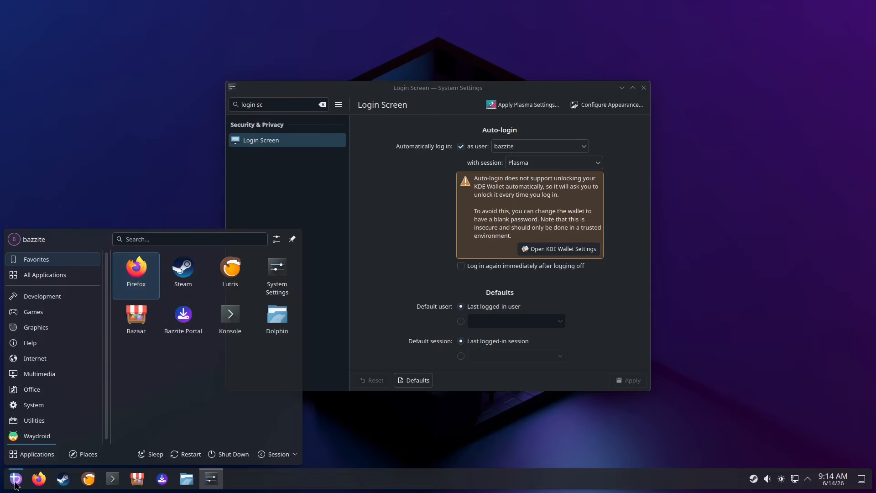
type("kwal")
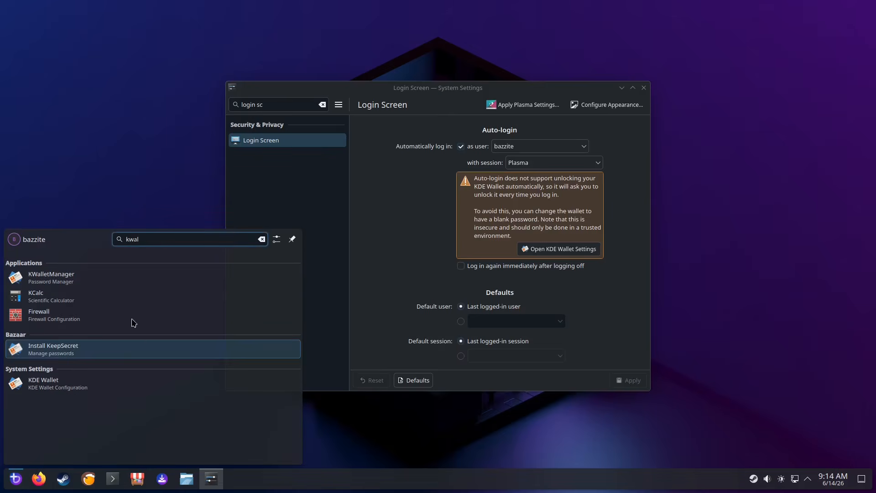
left_click(92, 279)
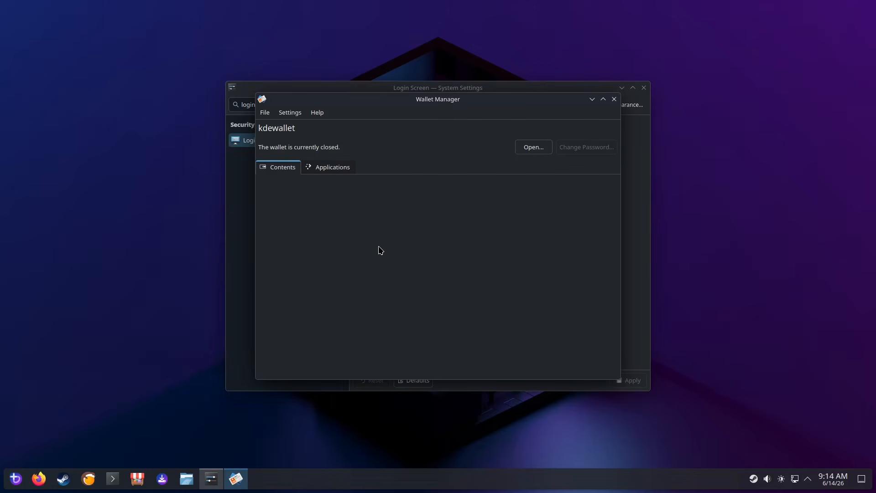
left_click(534, 147)
left_click(589, 147)
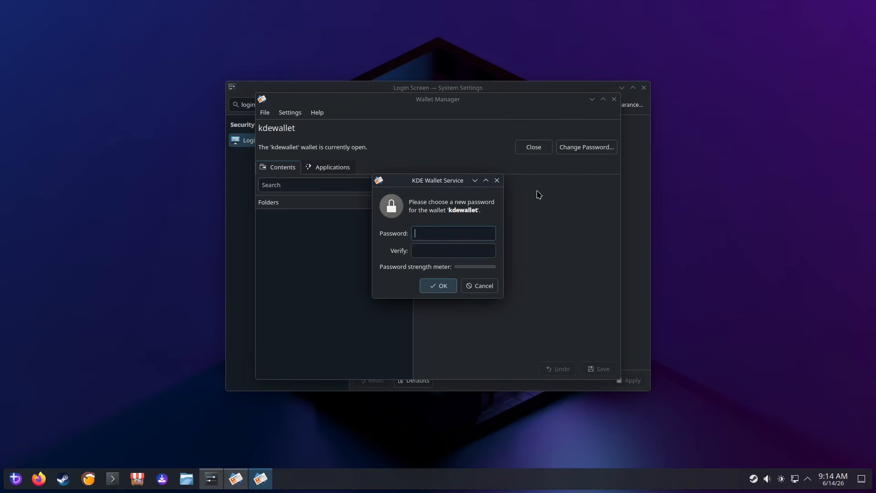
left_click(442, 287)
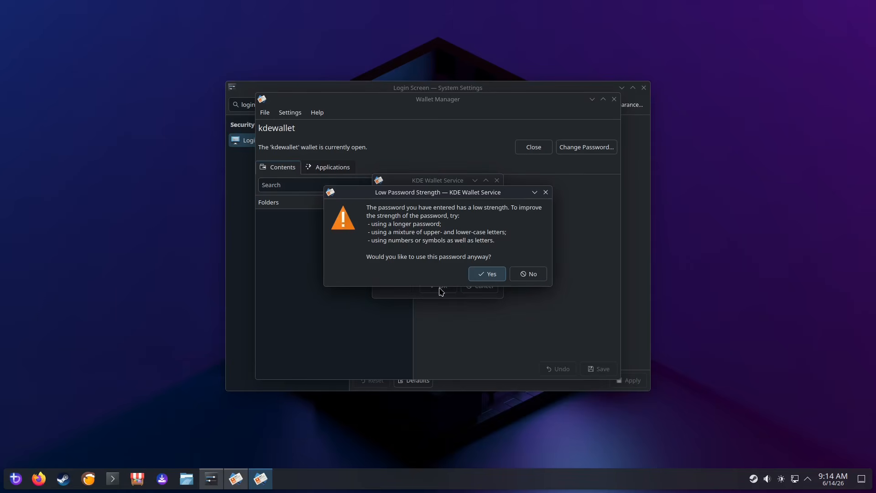
left_click(483, 275)
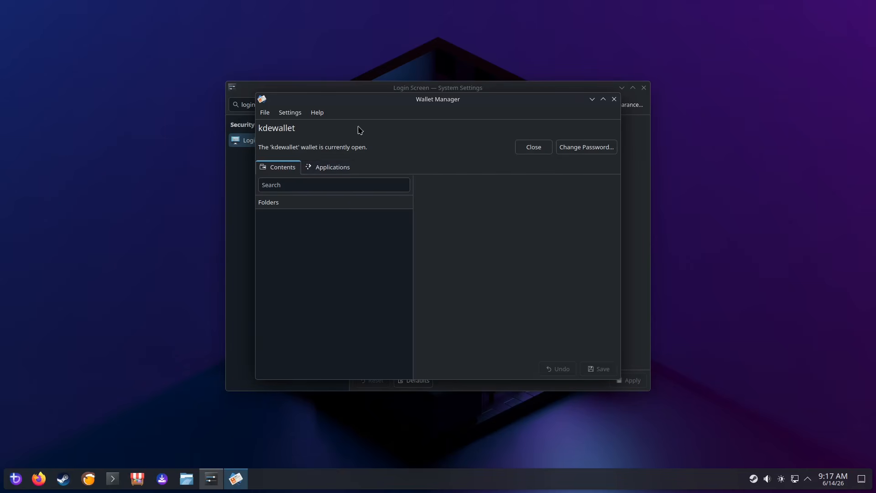
In Desktop Session settings, set login to start with an empty session and apply
left_click(375, 90)
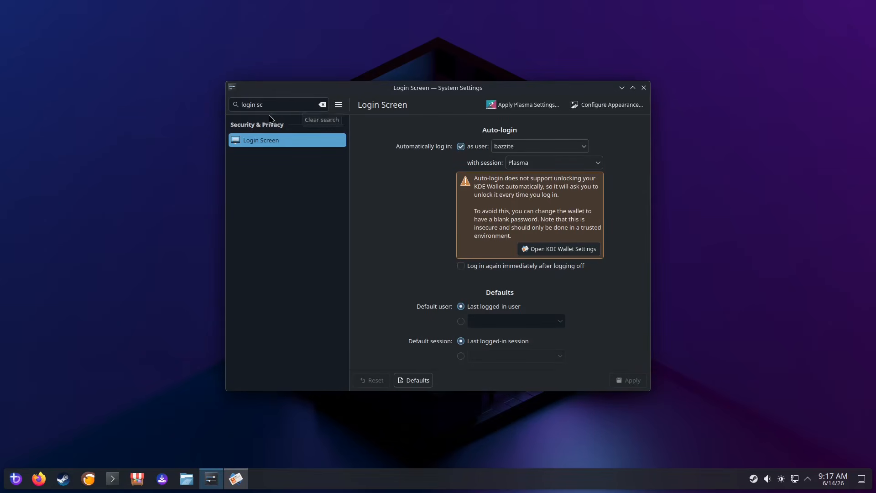
left_click(279, 105)
type("desktop se")
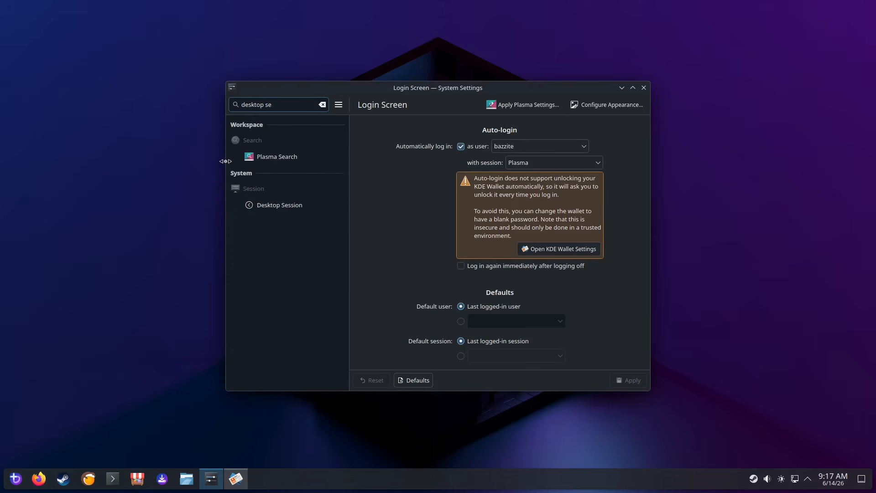
left_click(266, 204)
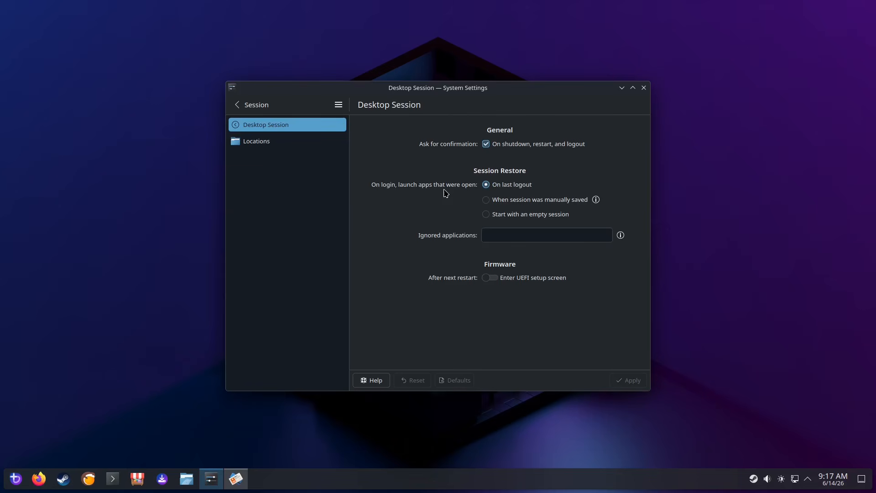
left_click(486, 215)
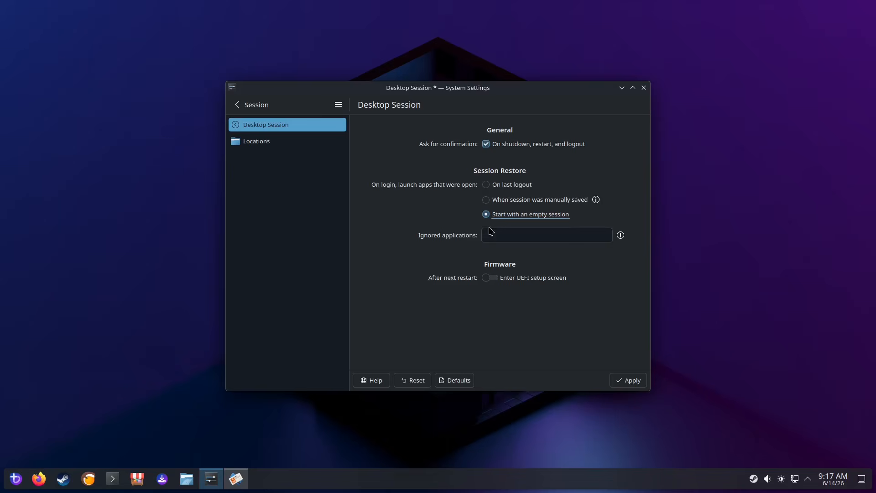
left_click(636, 381)
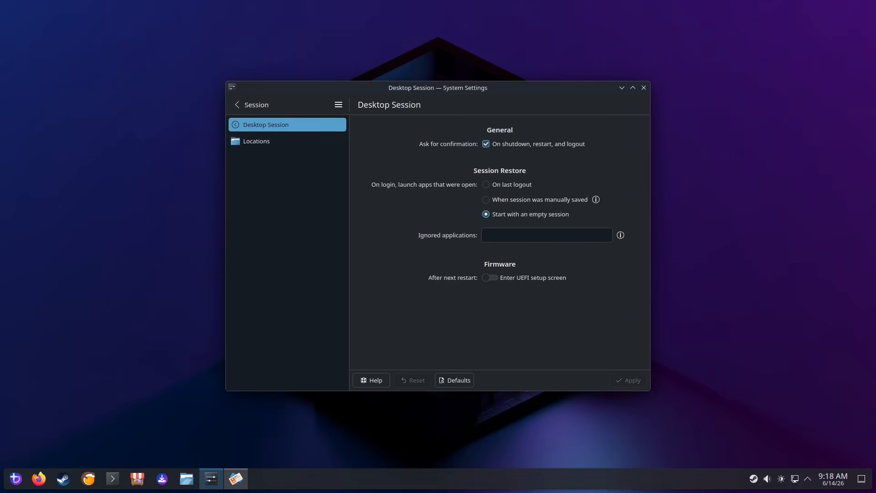
In Screen Locking settings, set automatic locking to Never, turn off locking after waking from sleep, and apply
left_click(240, 107)
left_click_drag(283, 108, 199, 106)
type("screen lock")
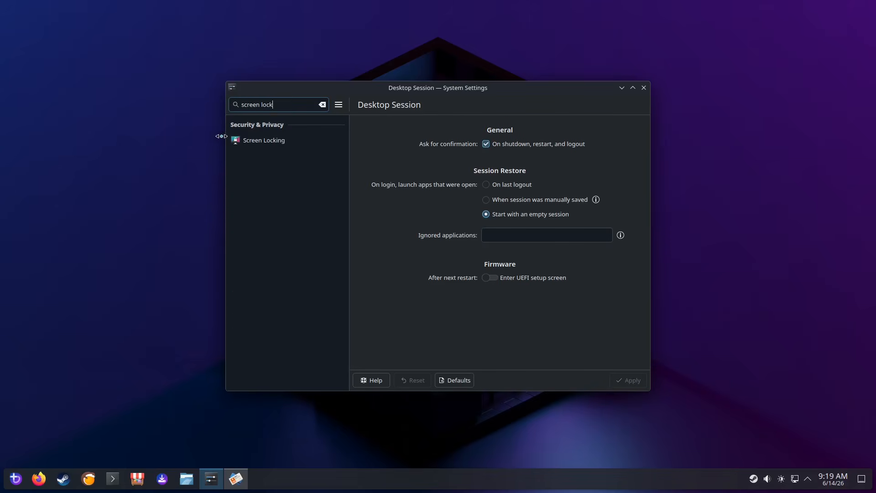
left_click(248, 142)
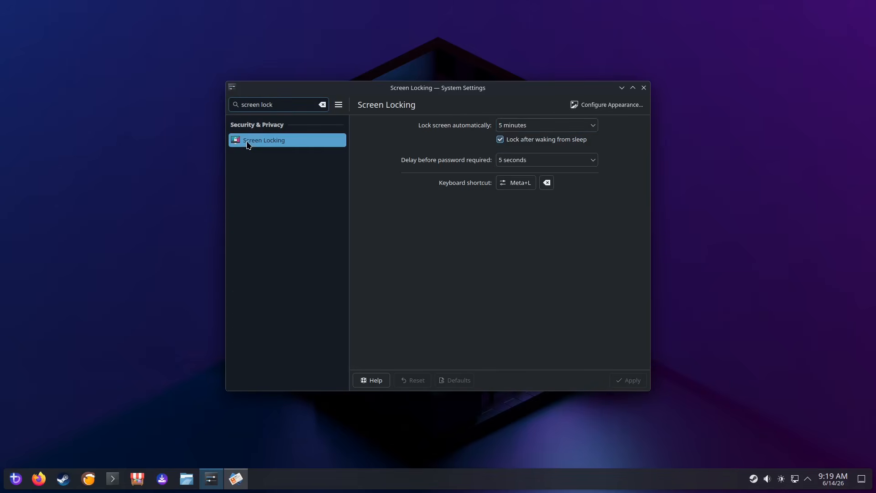
left_click(512, 128)
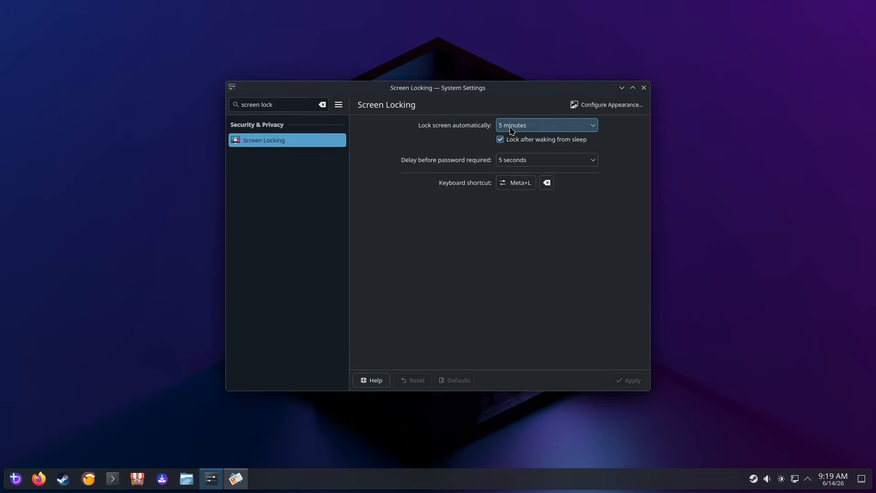
left_click(511, 141)
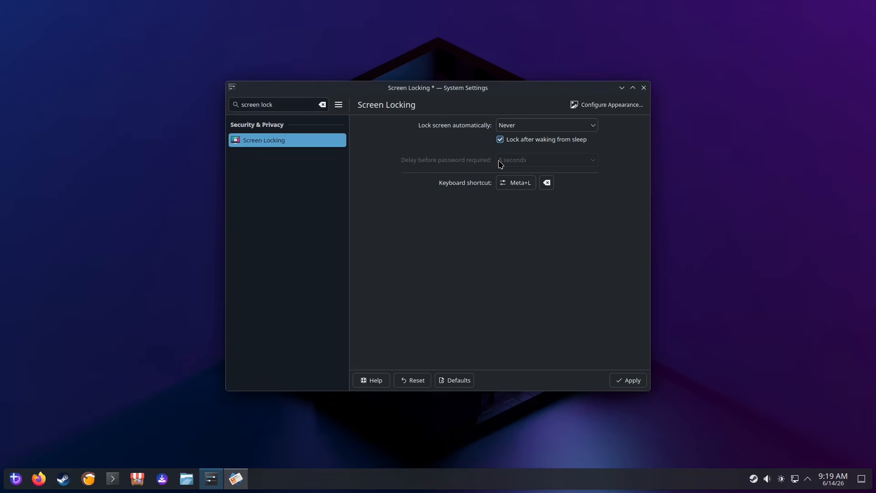
left_click(501, 139)
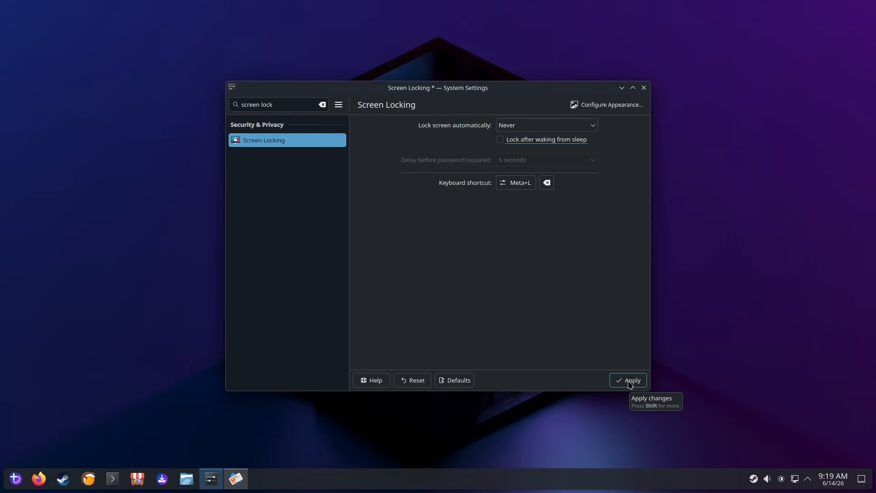
left_click(629, 382)
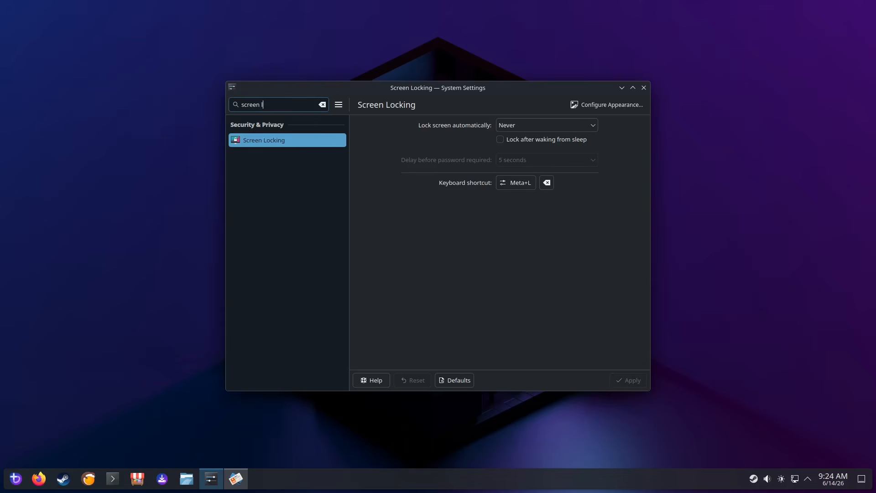
Open Power Management and review the suspend-when-inactive options for AC power
left_click(322, 105)
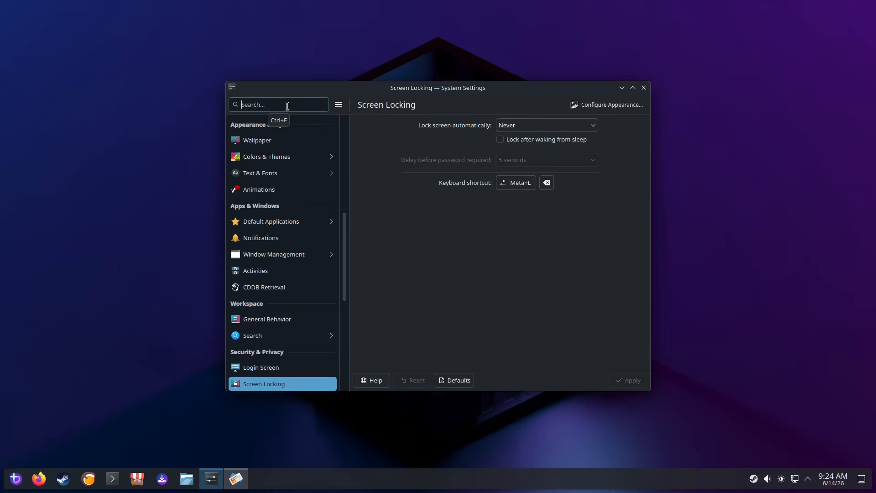
type("power")
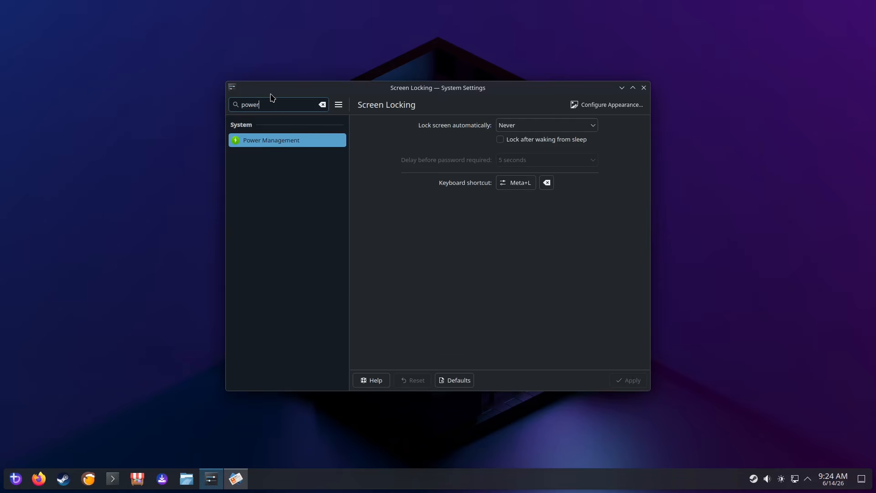
left_click(294, 140)
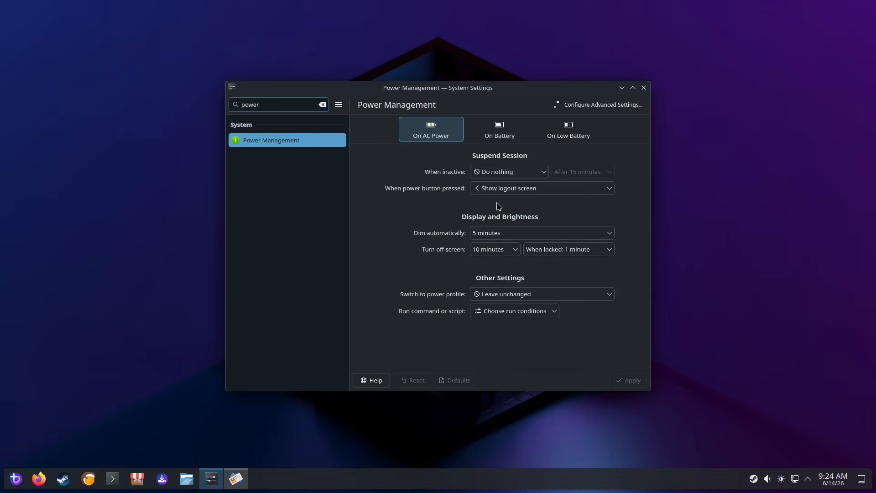
left_click(519, 170)
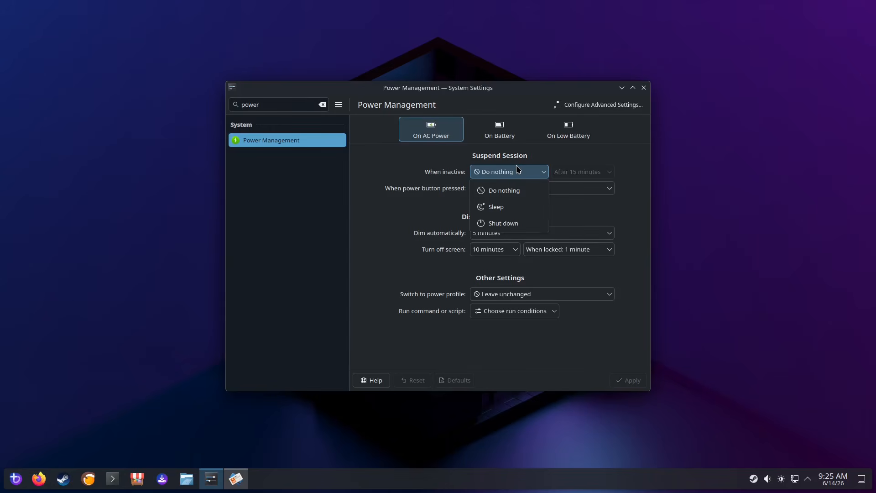
left_click(516, 166)
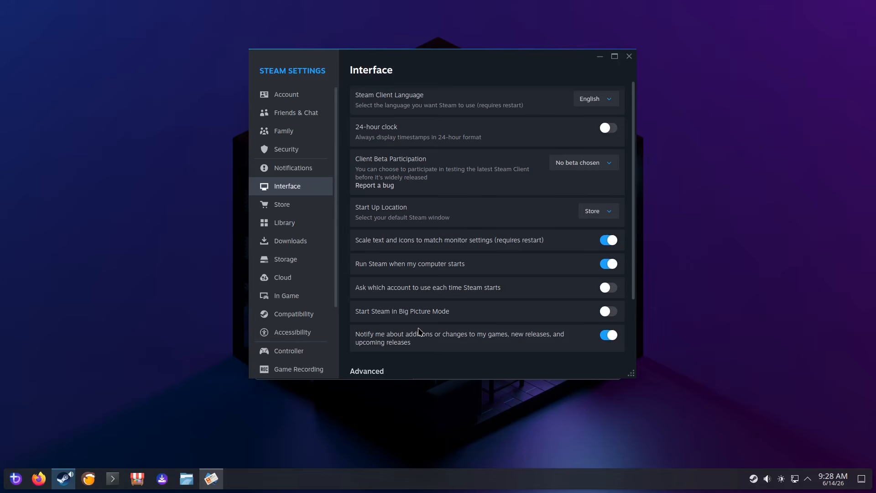
In Steam settings, enable Start Steam in Big Picture Mode and Use the Big Picture Overlay when using a controller
left_click(609, 312)
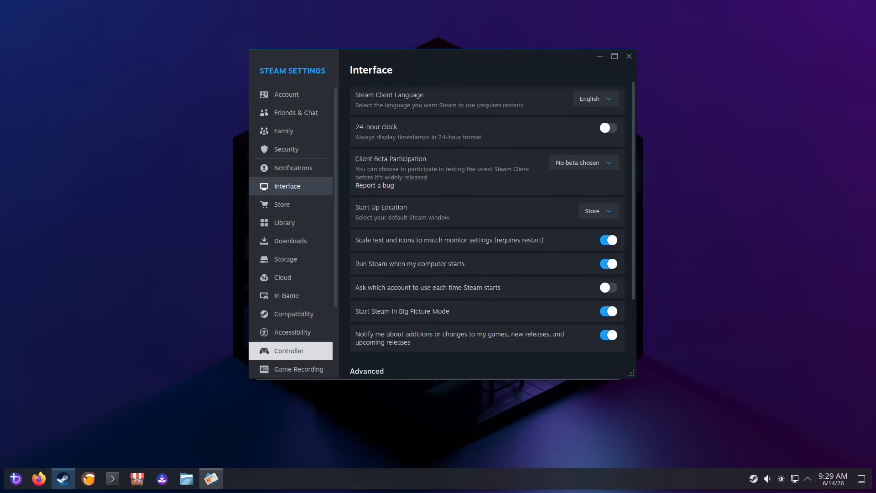
scroll(363, 319, "down", 3)
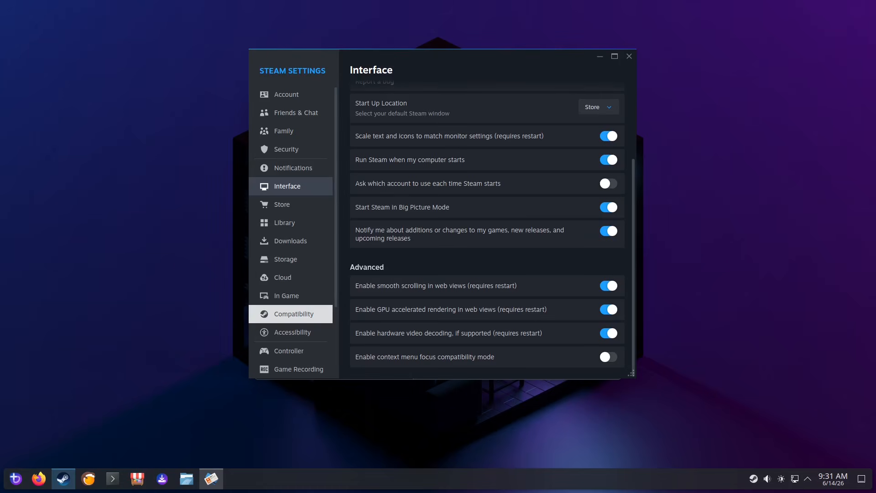
left_click(279, 299)
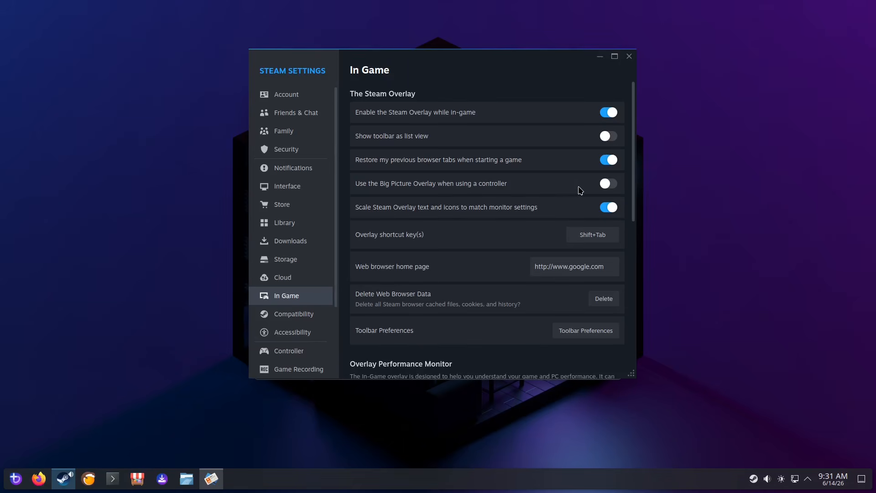
left_click(610, 183)
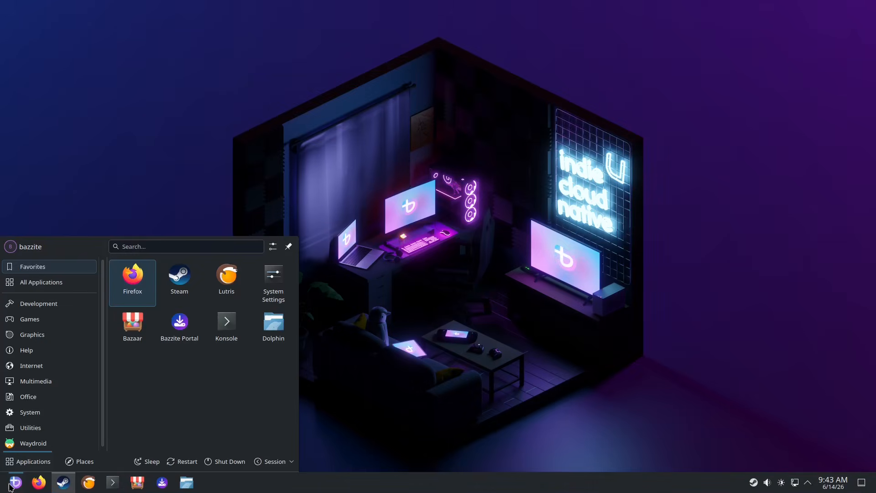
Restart the computer immediately to test automatic login into Steam Big Picture Mode
left_click(172, 462)
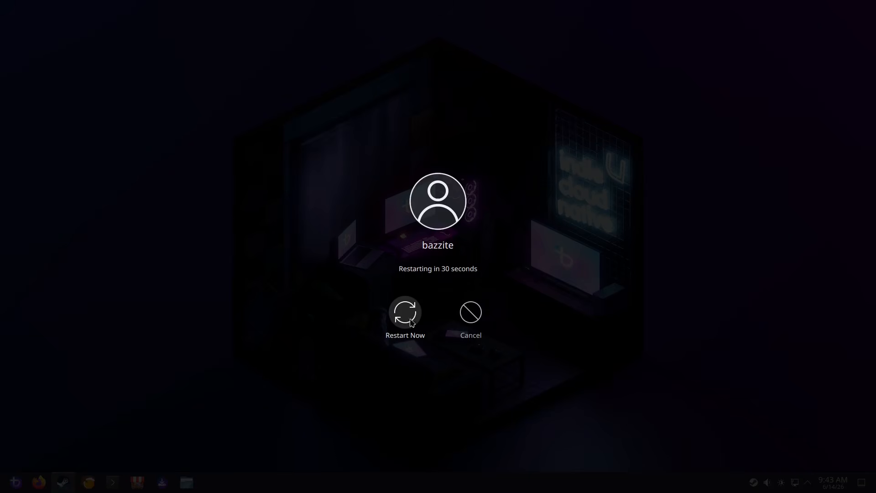
left_click(411, 316)
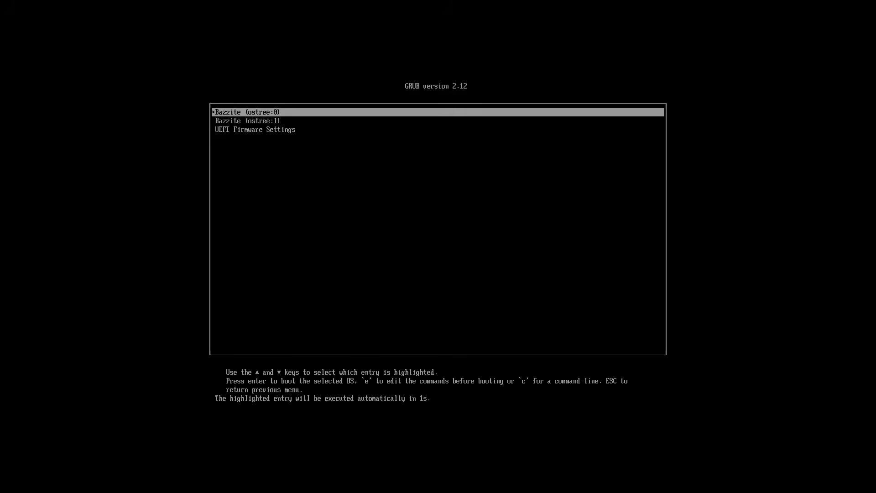
key("Return")
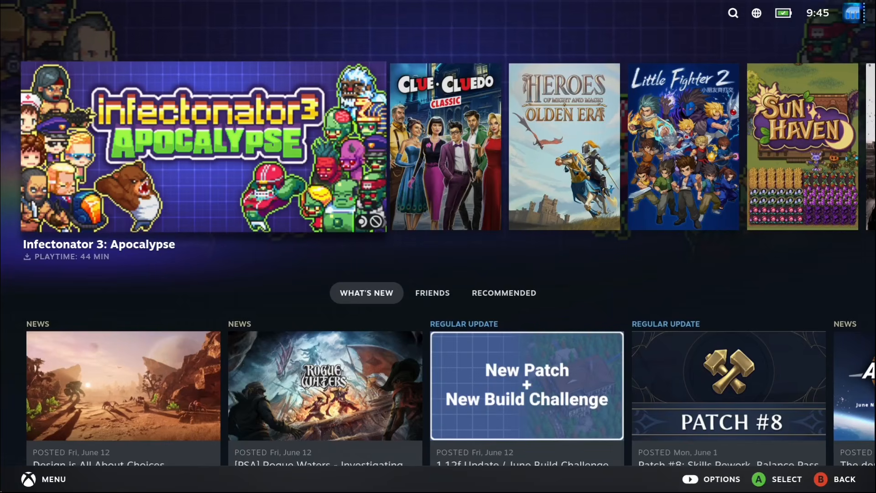
Open the Big Picture main menu, move to Friends & Chat, open it and return to Home
key("ctrl+1")
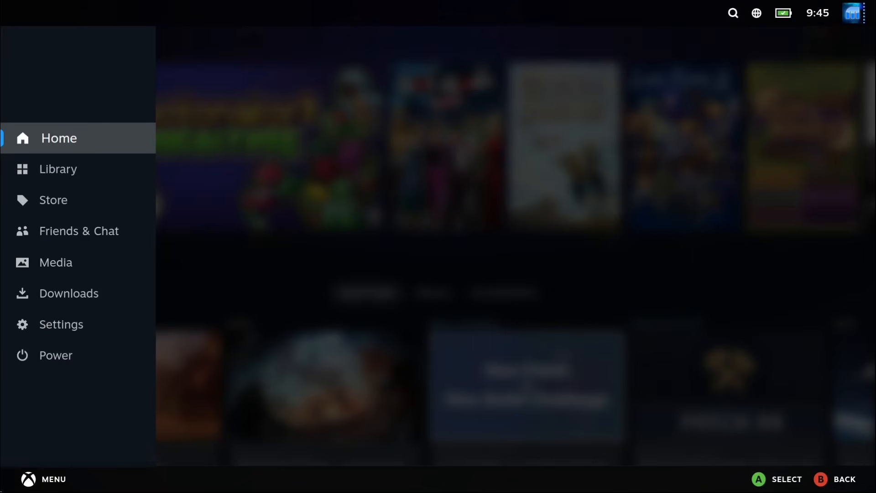
key("ctrl+2")
key("ctrl+1")
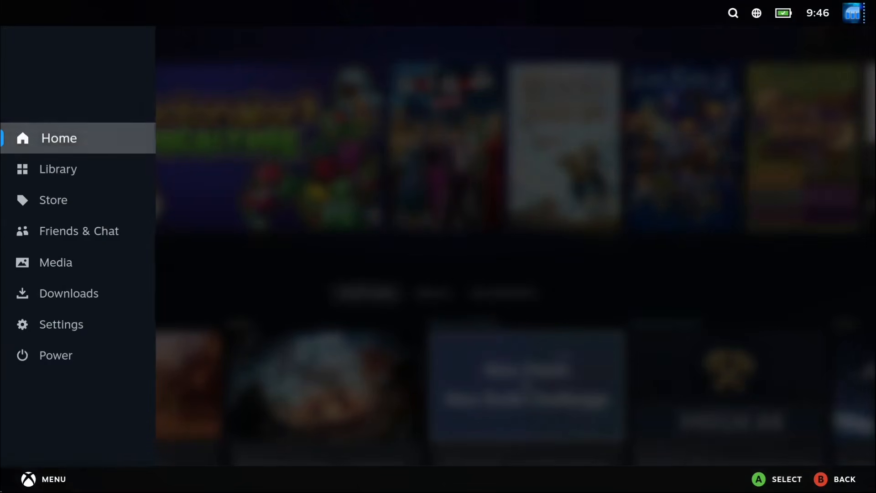
key("Escape")
key("ctrl+1")
key("Down")
key("Down")
key("Down")
key("Down")
key("Down")
key("Down")
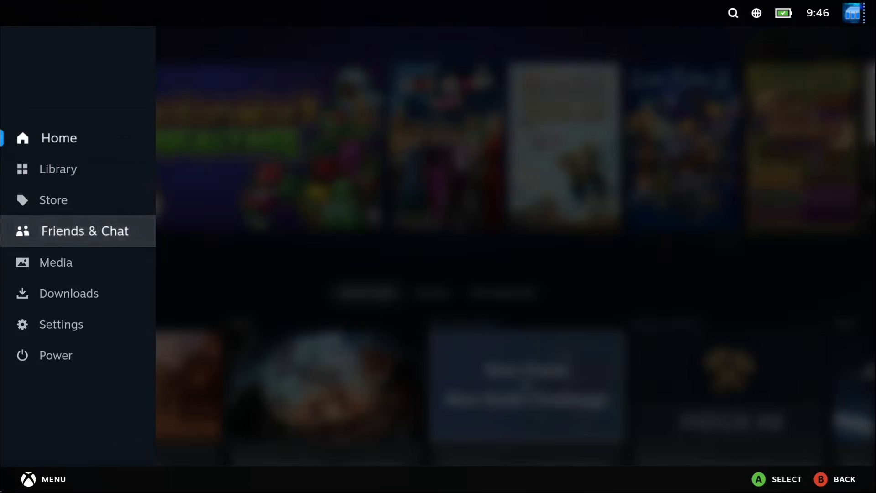
key("Return")
key("Escape")
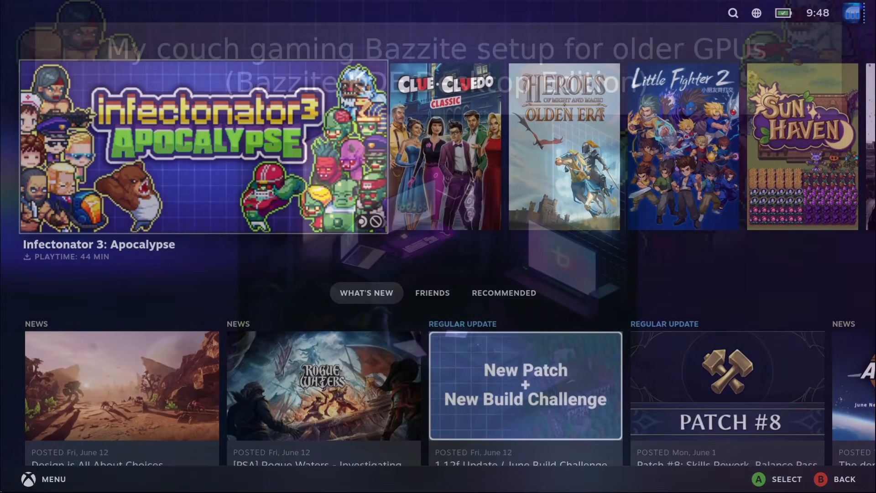